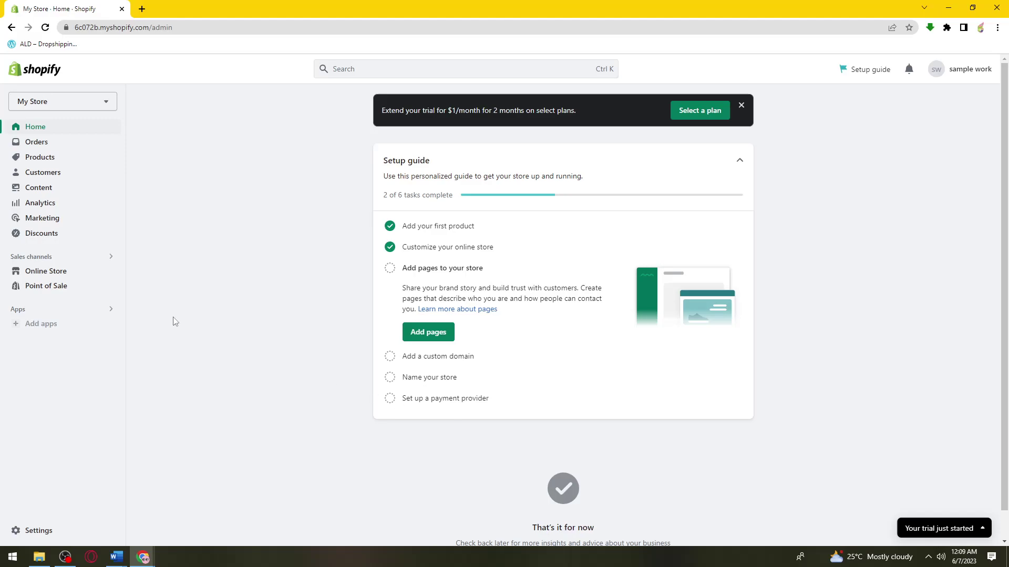
Step: Go to Online Store > Pages, where only the Contact page is listed
left_click(47, 272)
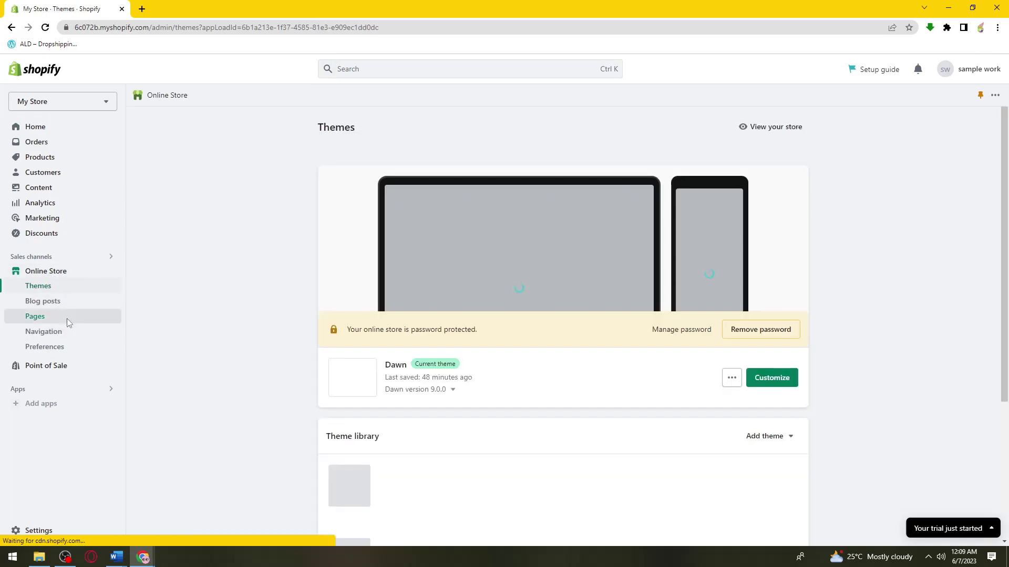
left_click_drag(47, 271, 171, 273)
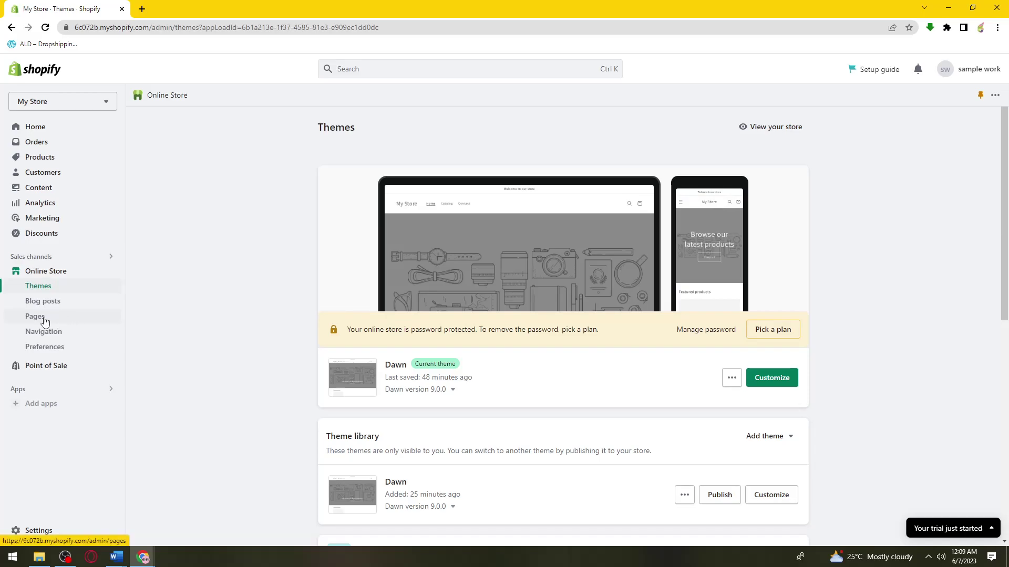
left_click(35, 316)
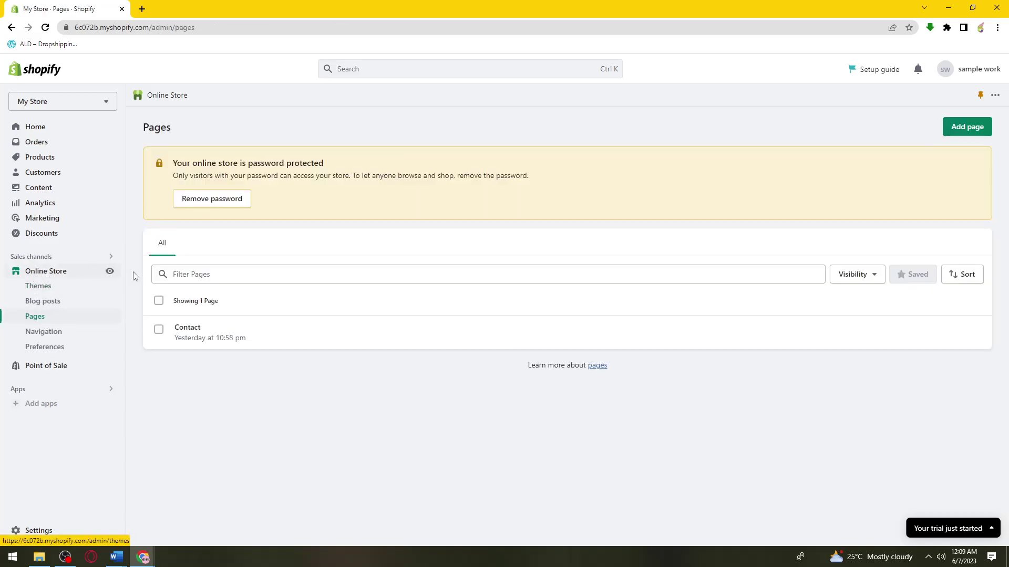
Step: Add a new page titled 'SAMPLE PAGE', clearing stray title text and leaving content empty
left_click(975, 130)
left_click(975, 133)
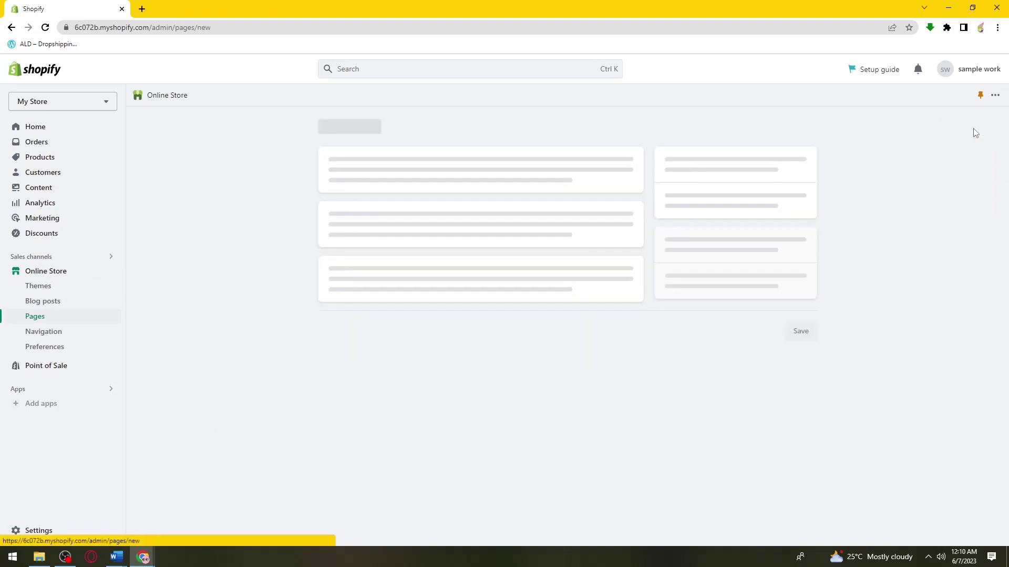
left_click(513, 180)
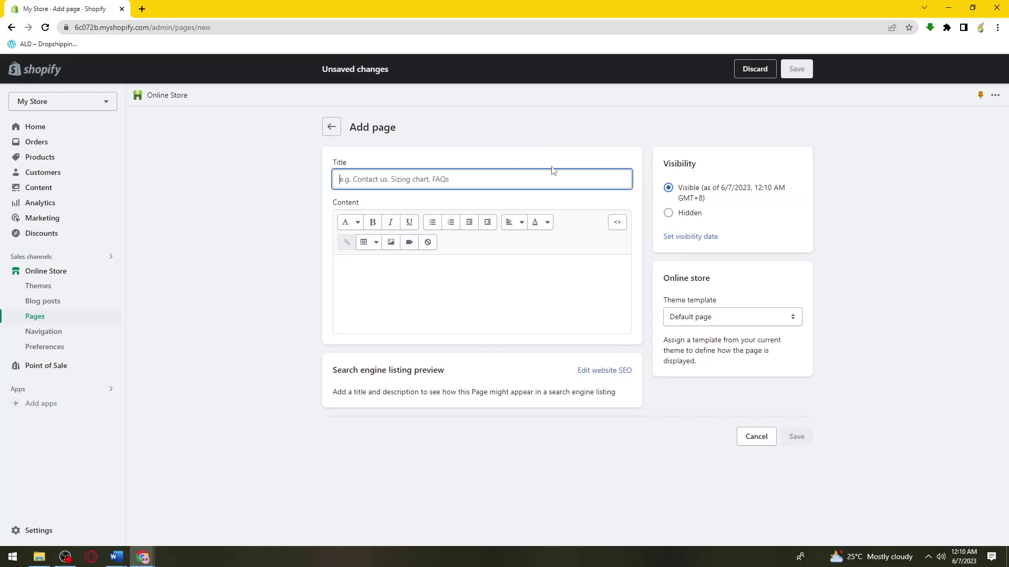
left_click(482, 289)
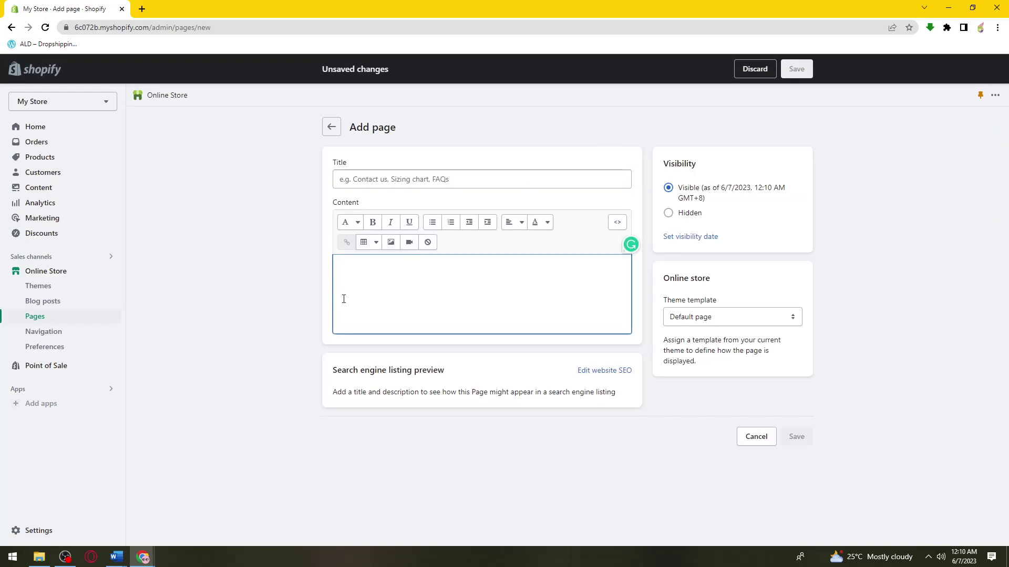
left_click(292, 318)
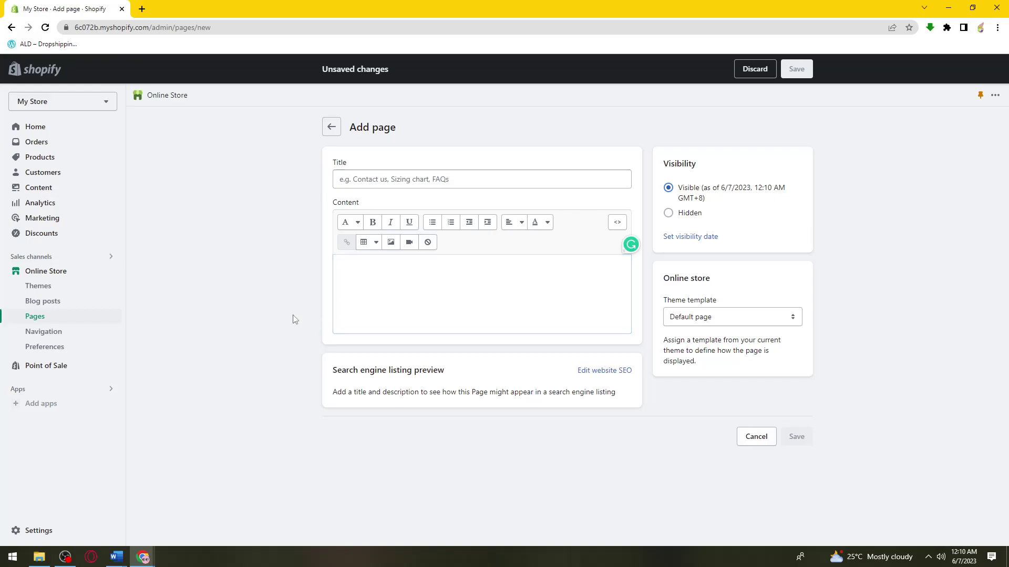
left_click(489, 311)
left_click(922, 263)
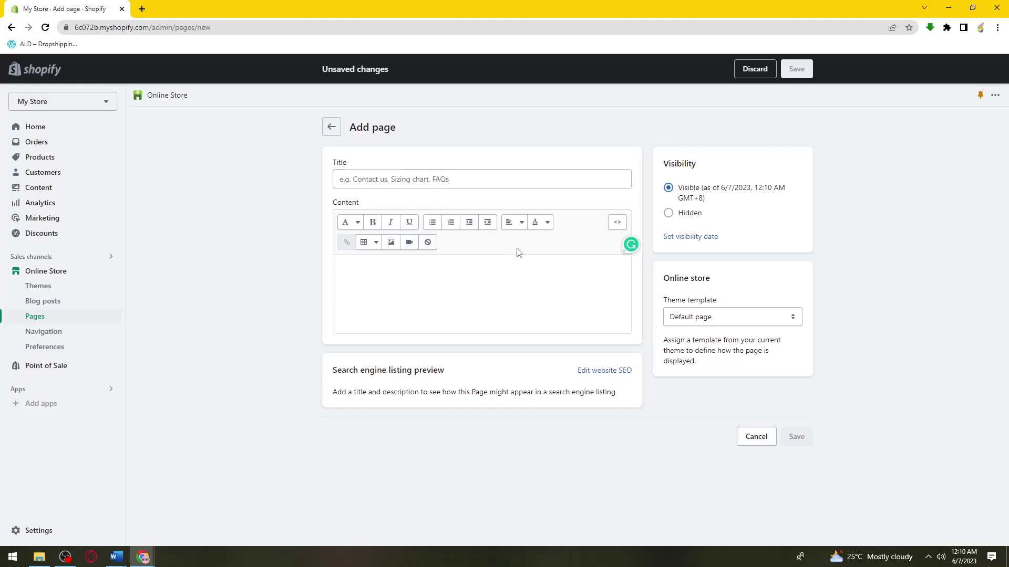
left_click(407, 179)
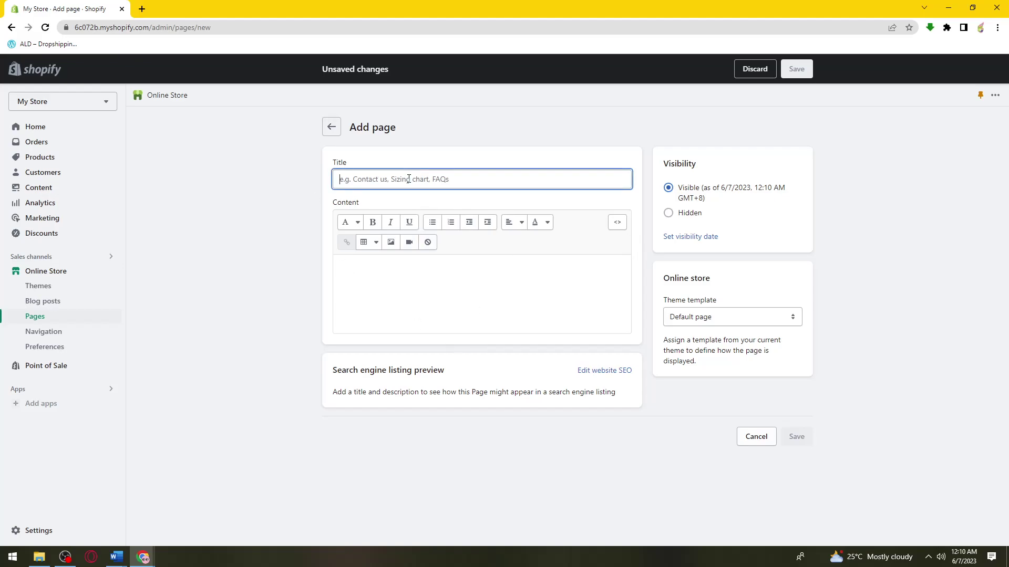
type("21")
key("BackSpace")
key("BackSpace")
type("some")
key("BackSpace")
key("BackSpace")
key("BackSpace")
key("BackSpace")
type("SAMPLE PAGE")
left_click(488, 289)
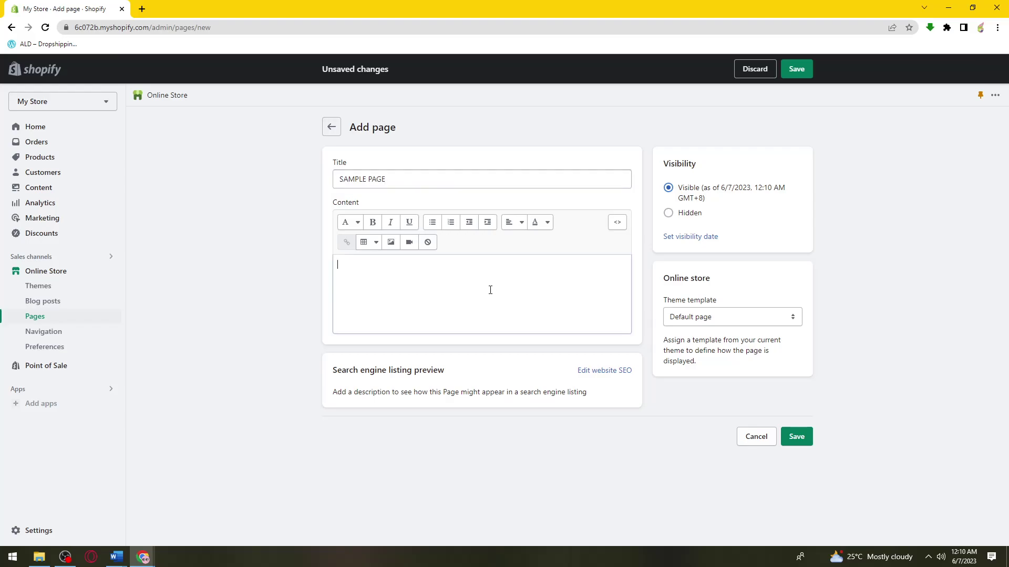
Step: Save SAMPLE PAGE and return to the Pages list, where it appears beside Contact
left_click(917, 192)
left_click(798, 436)
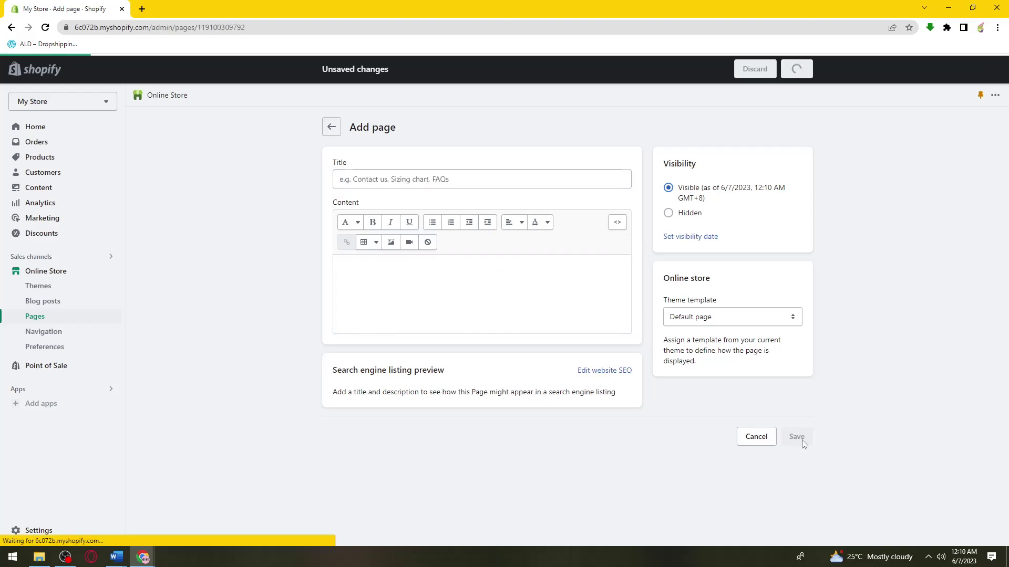
left_click(984, 445)
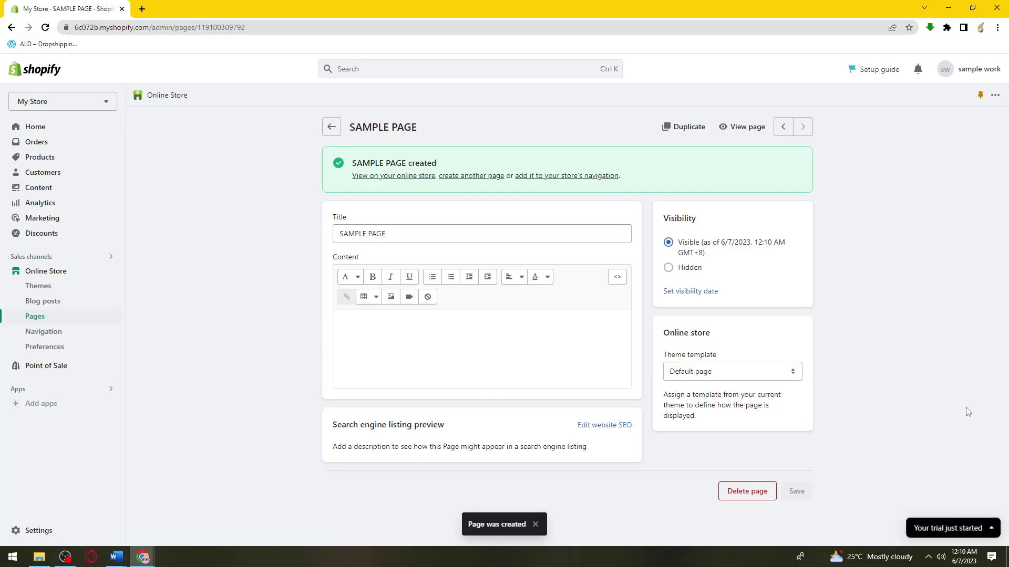
left_click(332, 127)
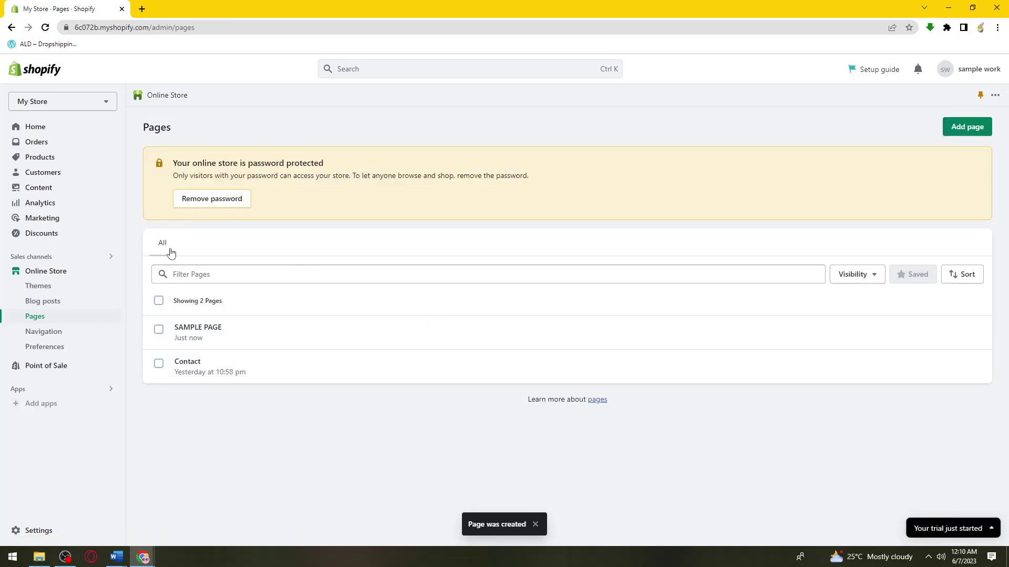
double_click(150, 130)
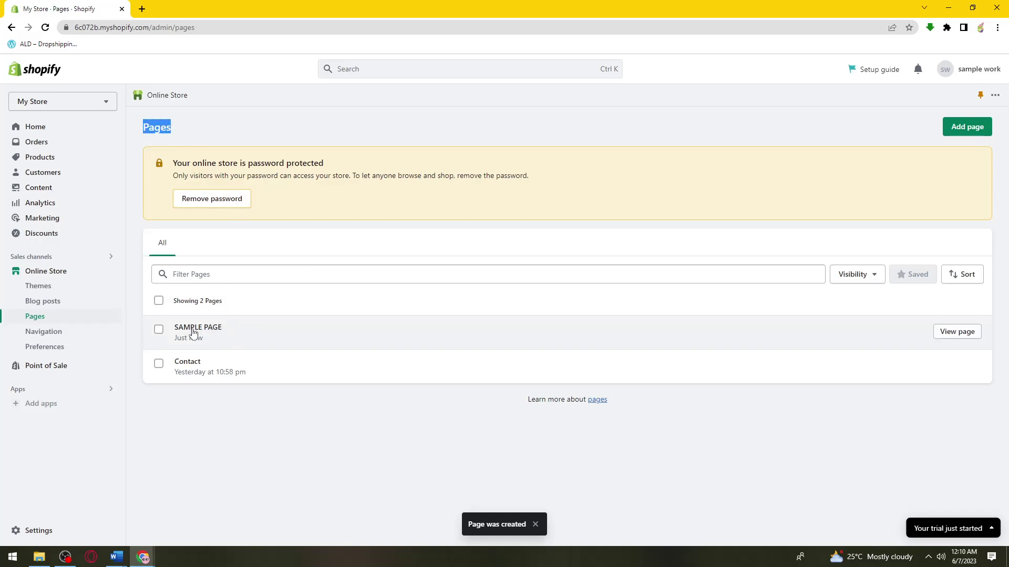
left_click(255, 420)
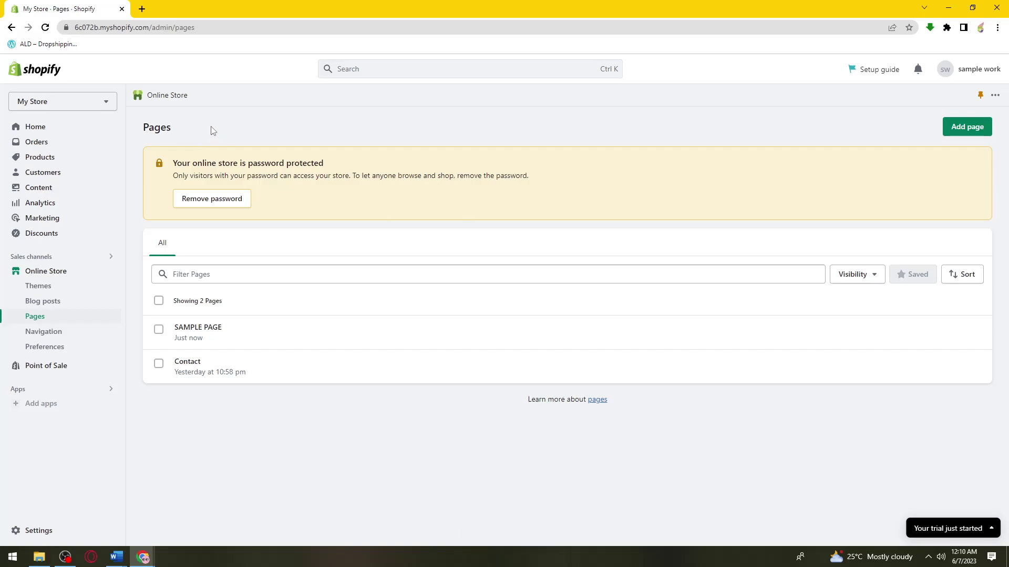
Step: Open the Main menu from Navigation, showing its Home, Catalog and Contact items
left_click(40, 337)
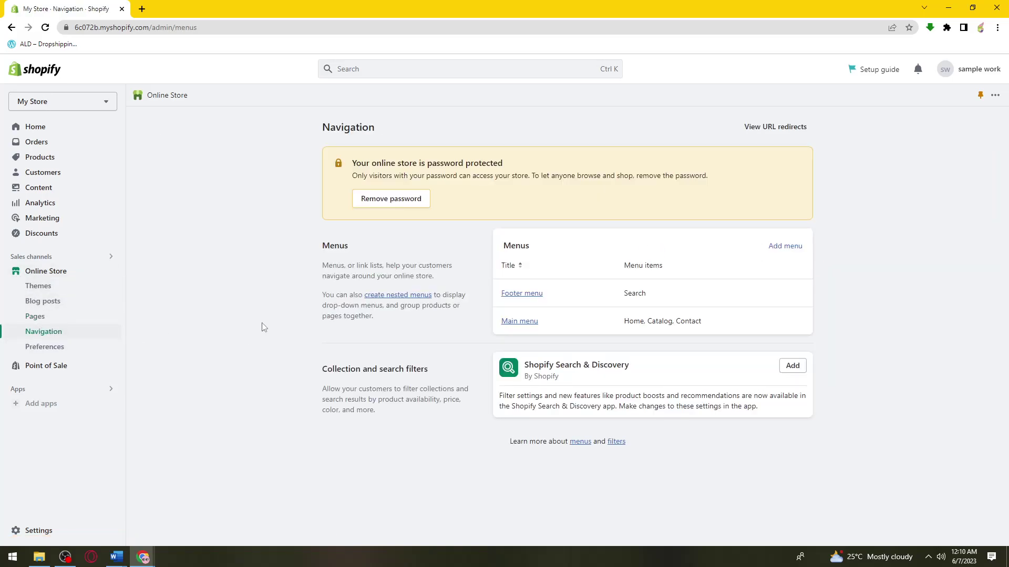
left_click(523, 323)
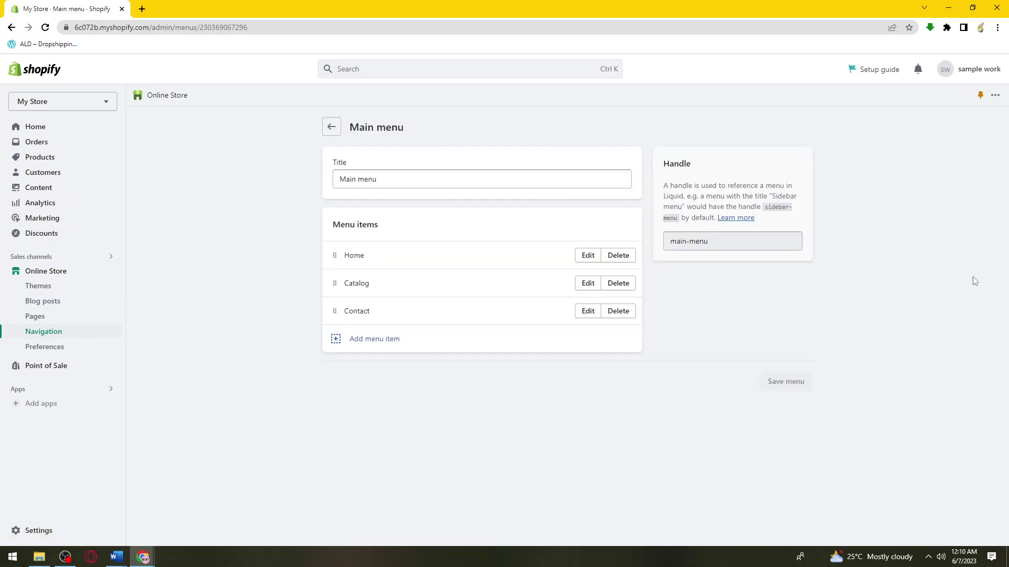
Step: Add a new Main menu item linked to Pages > SAMPLE PAGE
left_click(389, 347)
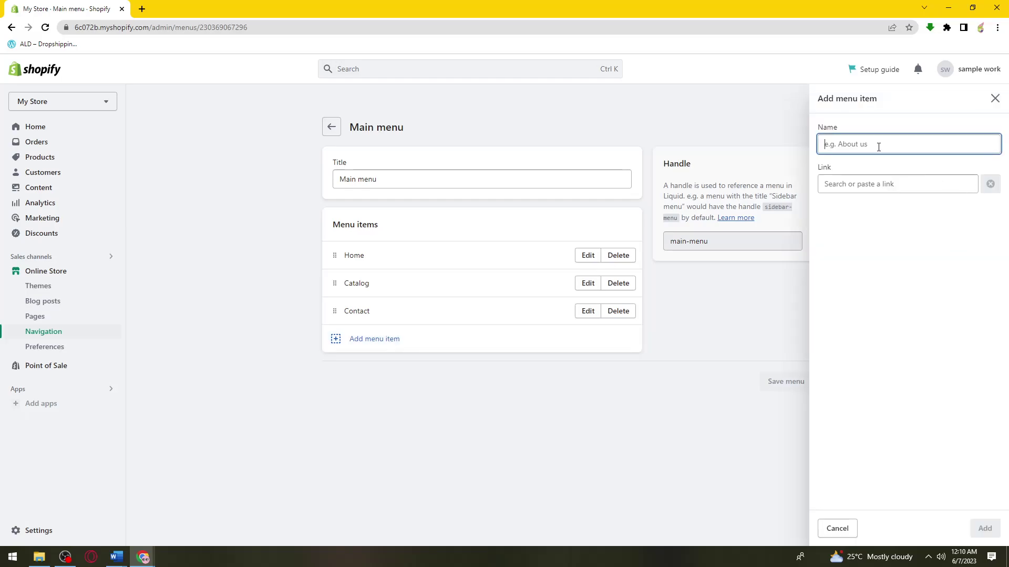
left_click(927, 185)
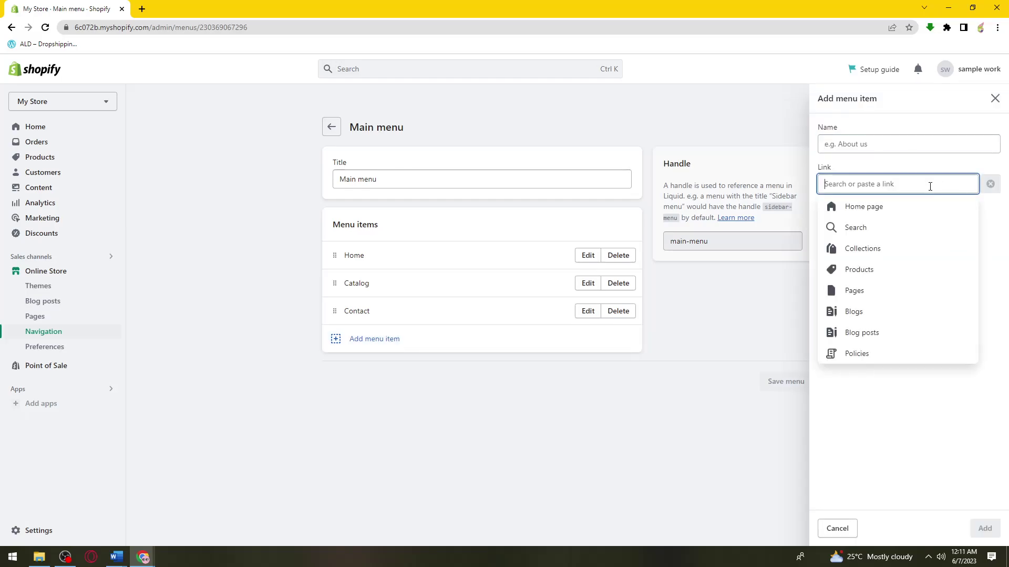
left_click(823, 168)
left_click(853, 183)
left_click(924, 292)
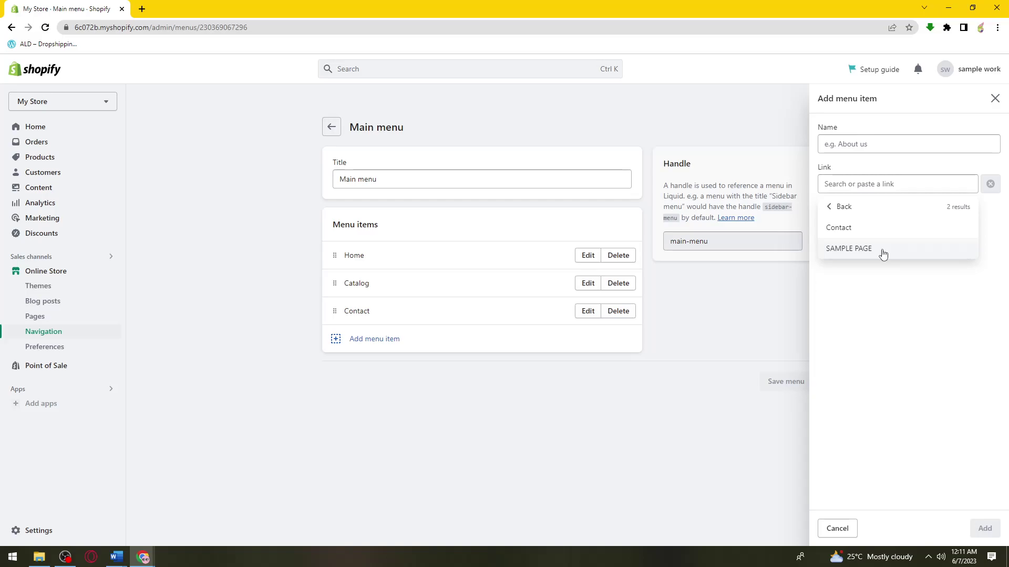
left_click(883, 250)
left_click(982, 530)
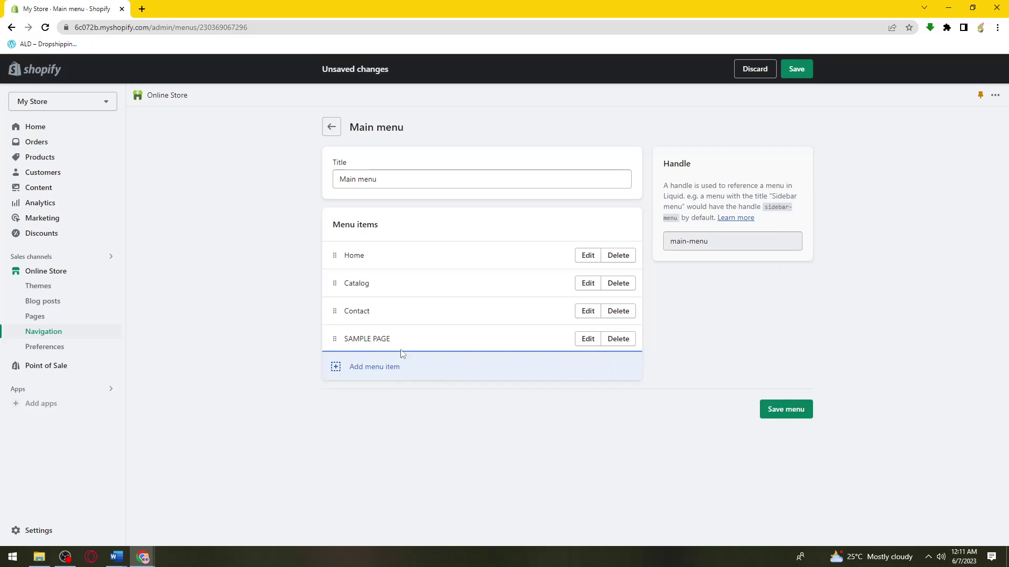
Step: Save the Main menu changes that add the SAMPLE PAGE item
left_click_drag(409, 128, 348, 142)
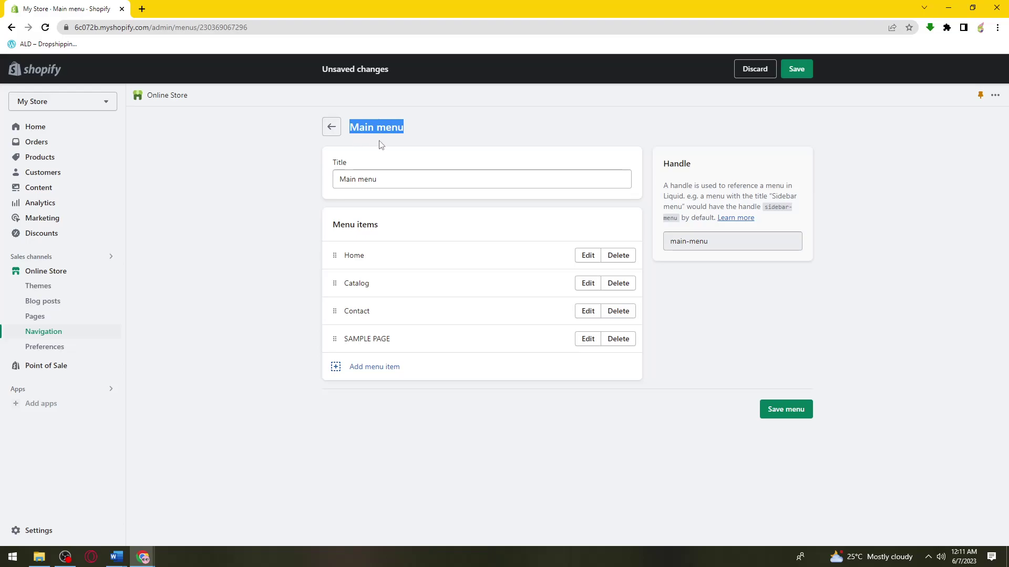
left_click(973, 282)
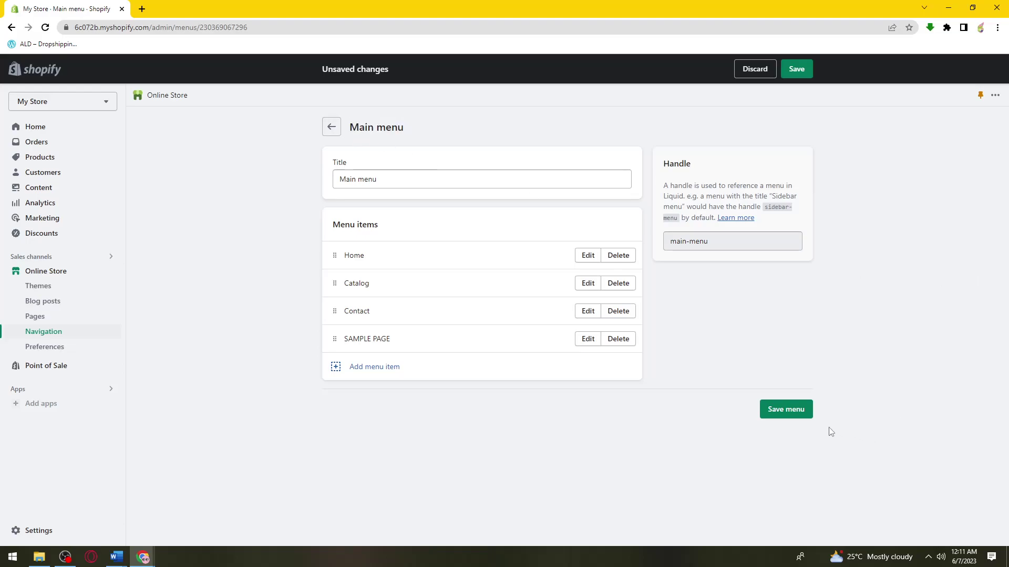
left_click(788, 420)
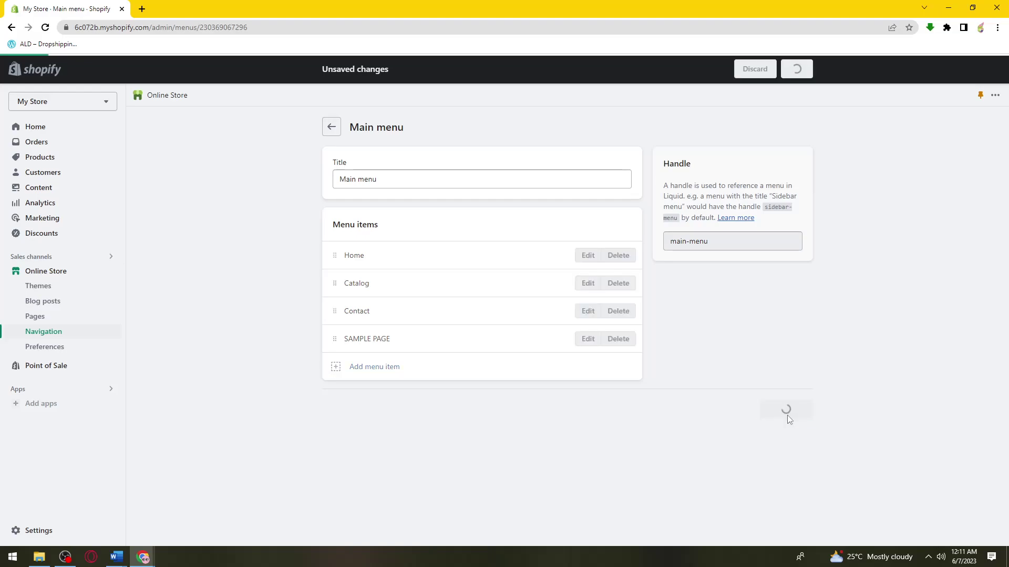